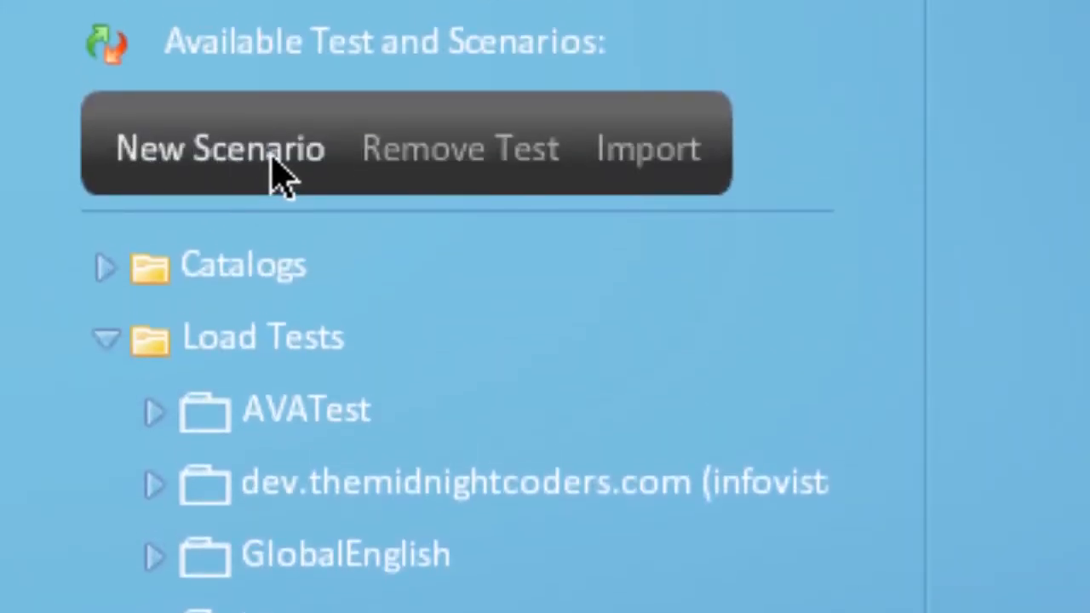
- Create a new scenario named "1 to 1000 users ramp up" and proceed to its test duration settings
left_click(284, 179)
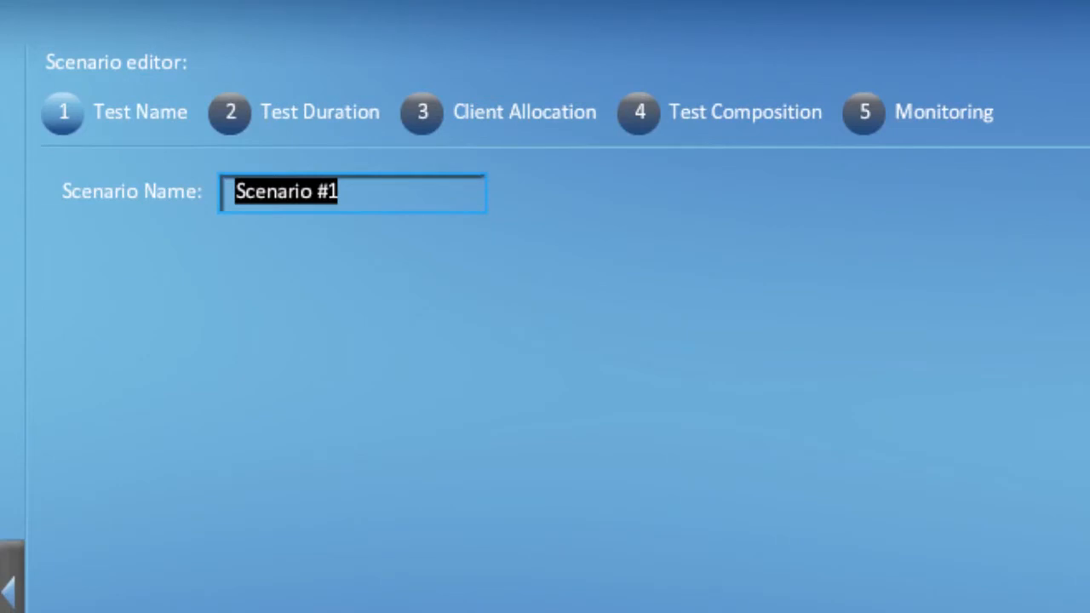
type("1 to 1000 users ramp up")
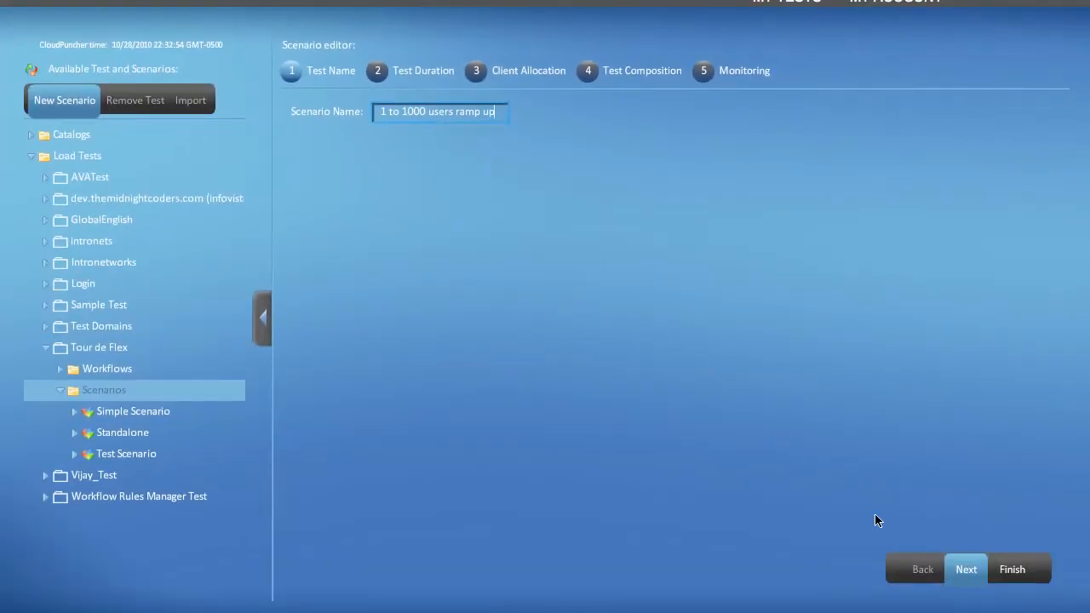
left_click(966, 570)
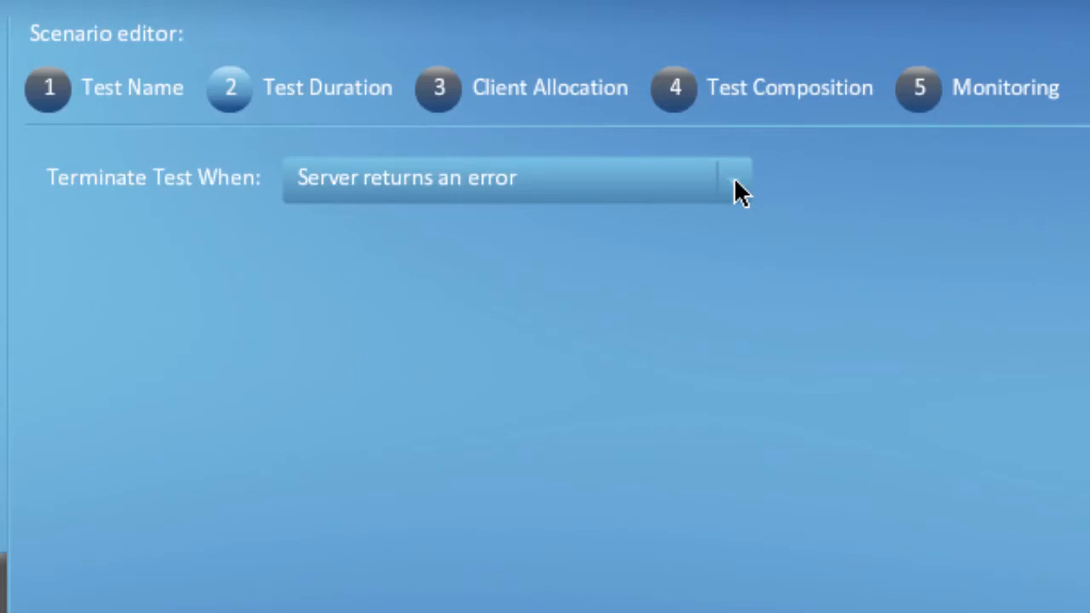
- Set the test to terminate when a fixed duration of 1 minute elapses
left_click(733, 178)
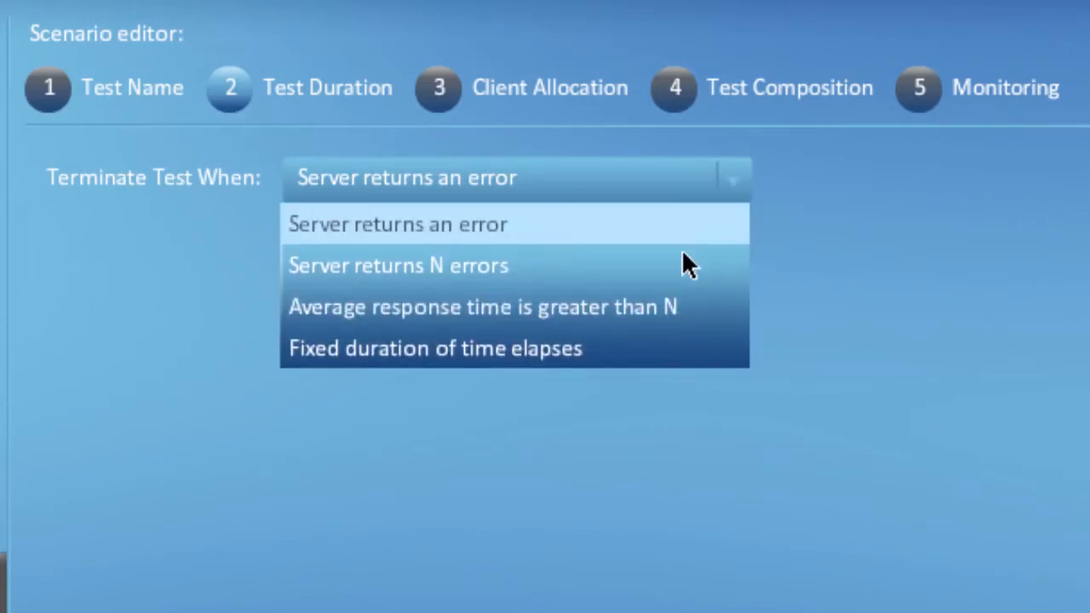
left_click(665, 356)
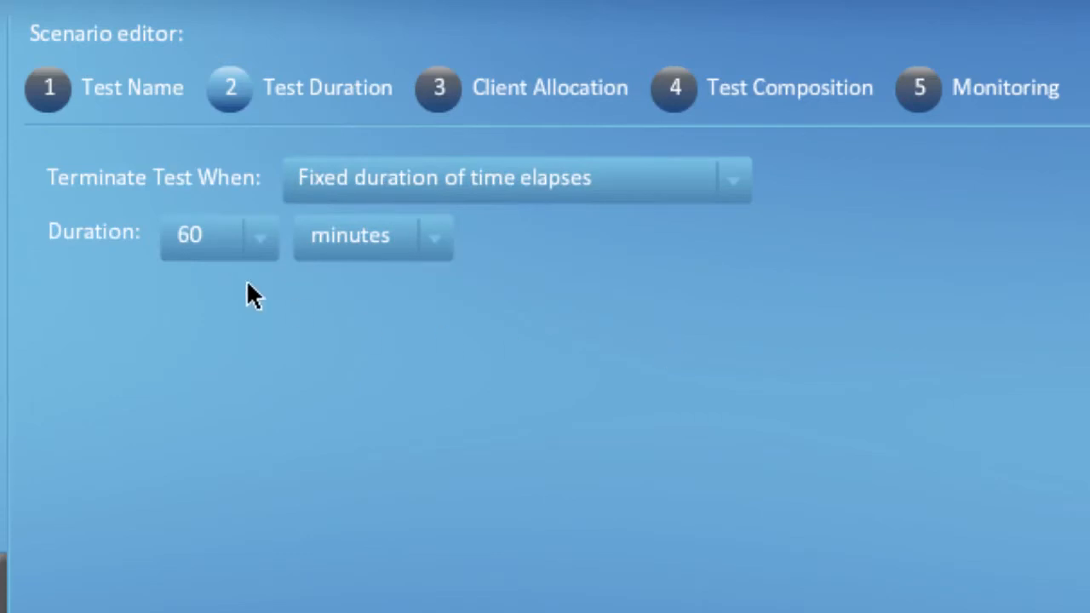
left_click(252, 249)
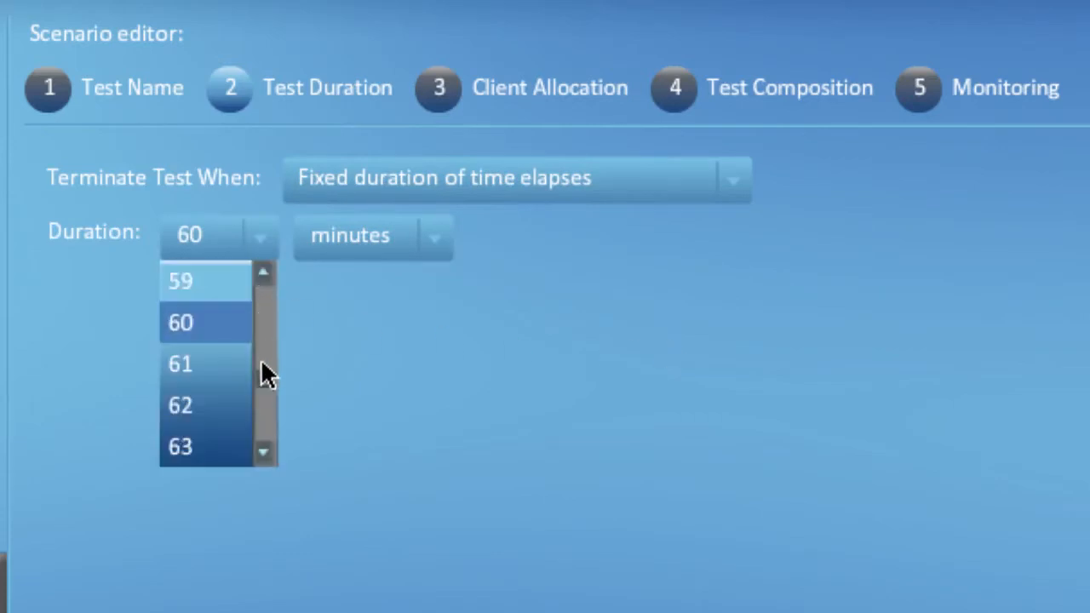
left_click_drag(262, 361, 261, 278)
left_click(227, 280)
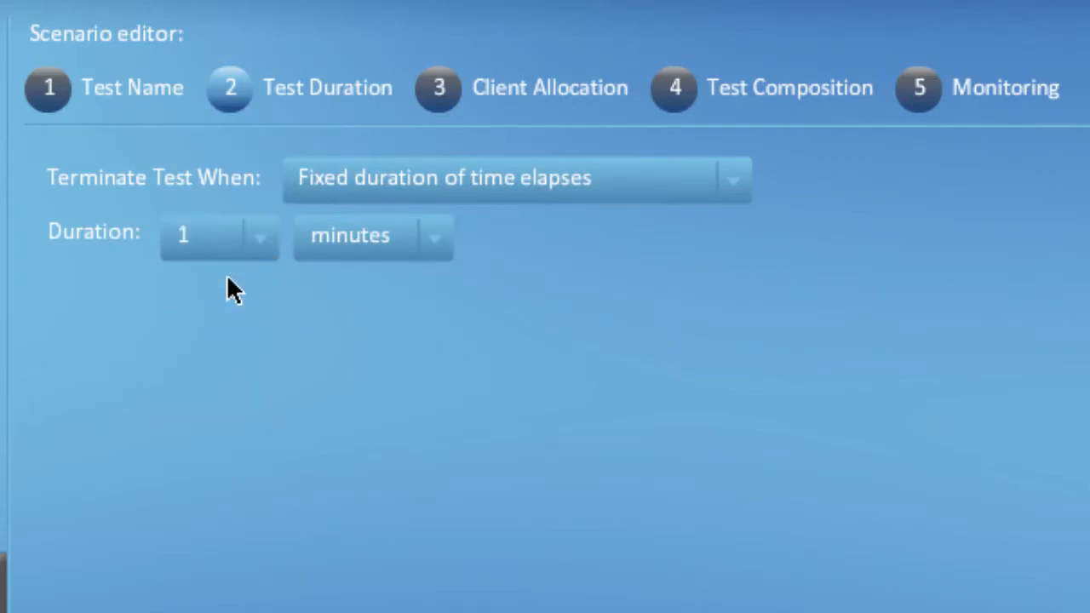
- Change the fixed test duration to 100 hours
left_click(259, 240)
left_click_drag(260, 297, 261, 459)
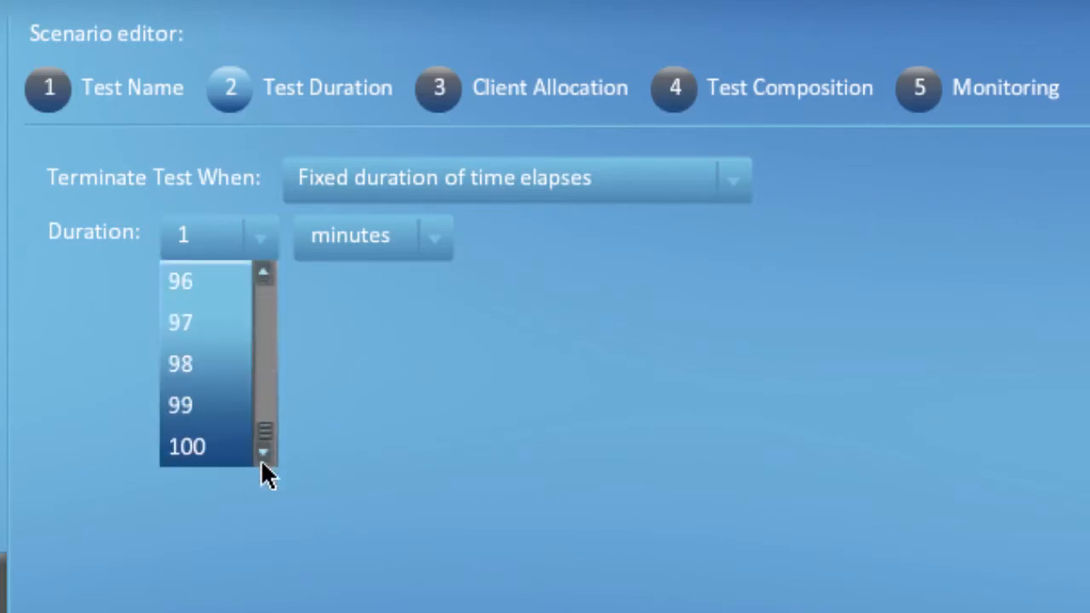
left_click(212, 456)
left_click(431, 241)
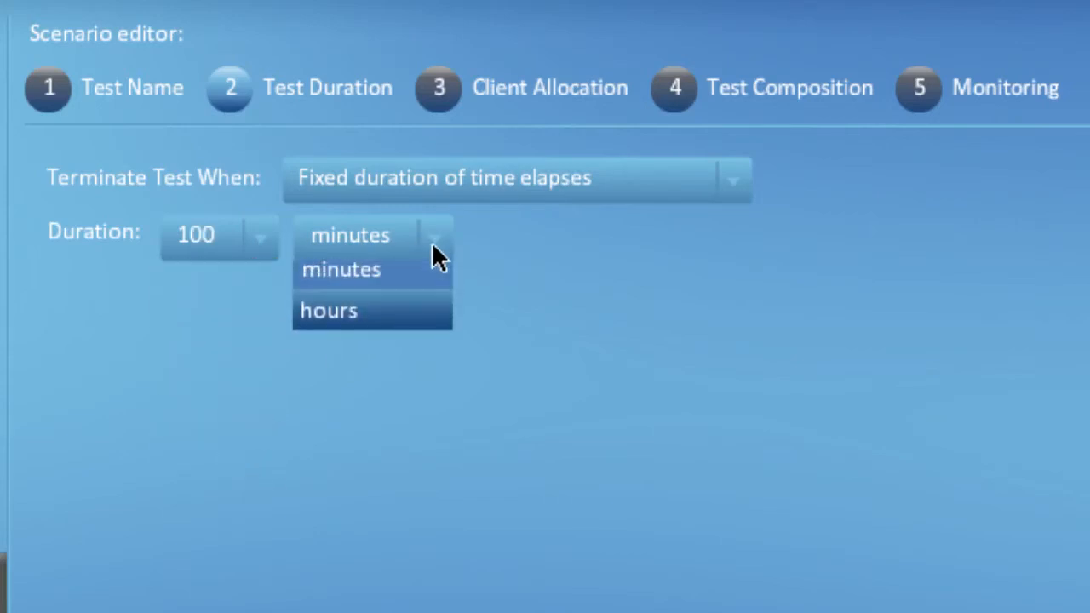
left_click(406, 324)
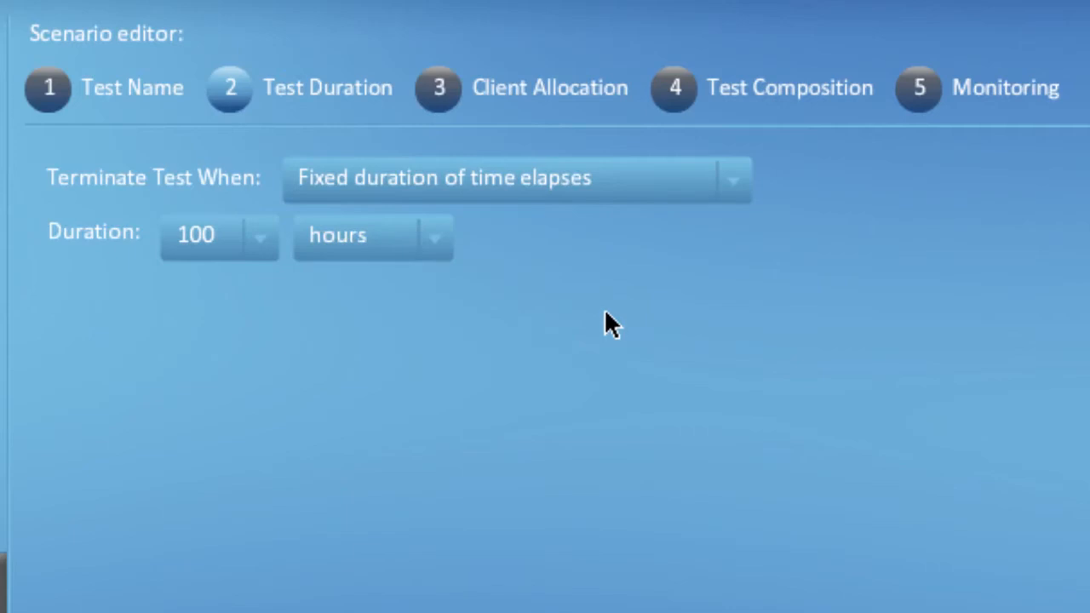
- Switch the termination condition to Server returns an error, then to Server returns N errors, and select the error count value
left_click(584, 182)
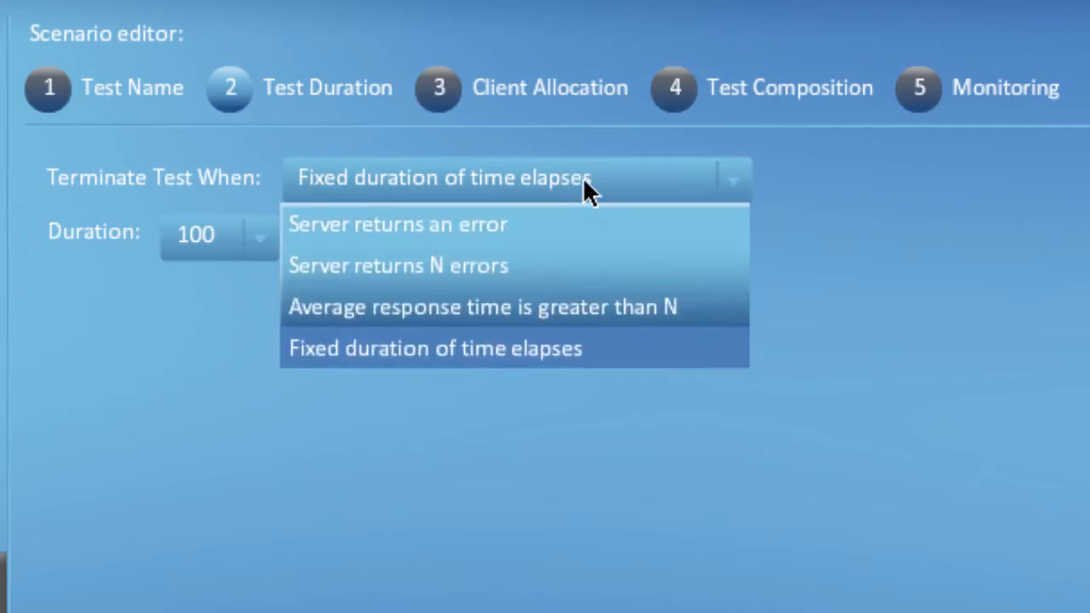
left_click(579, 225)
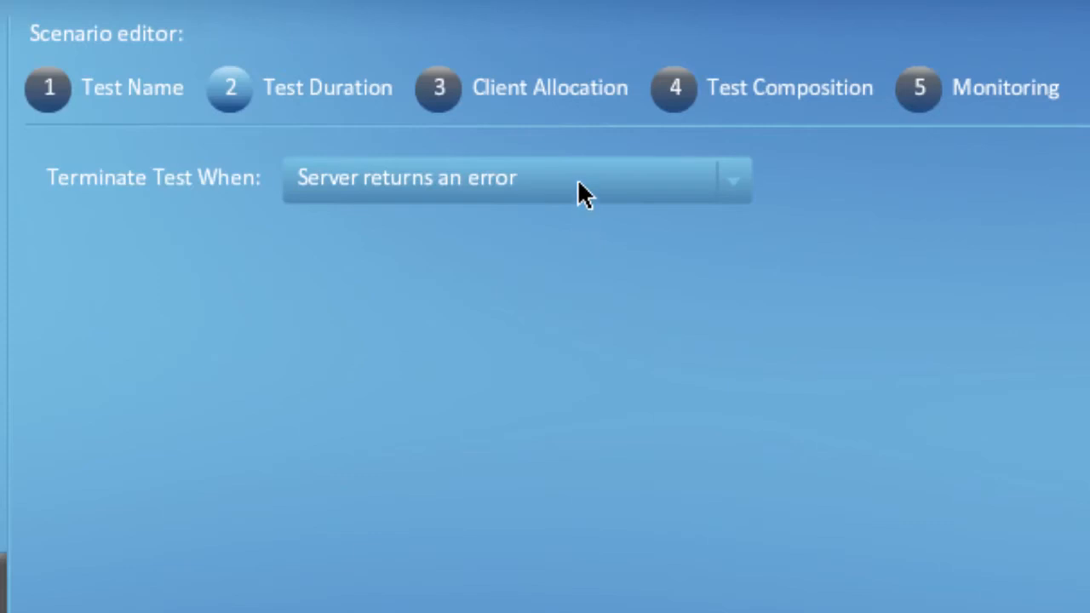
left_click(579, 185)
left_click(571, 260)
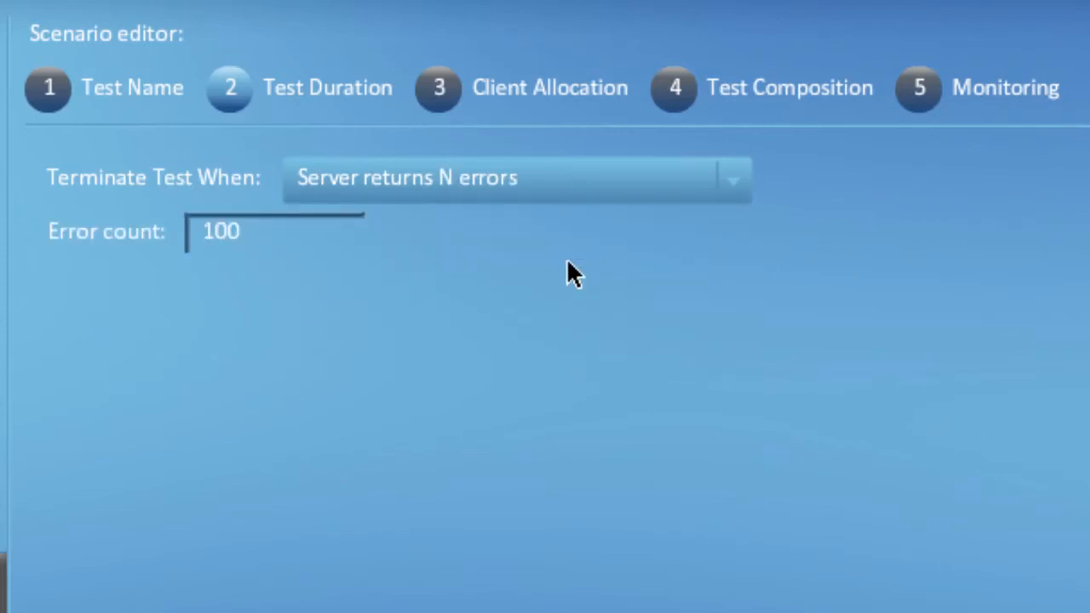
left_click_drag(323, 249, 190, 250)
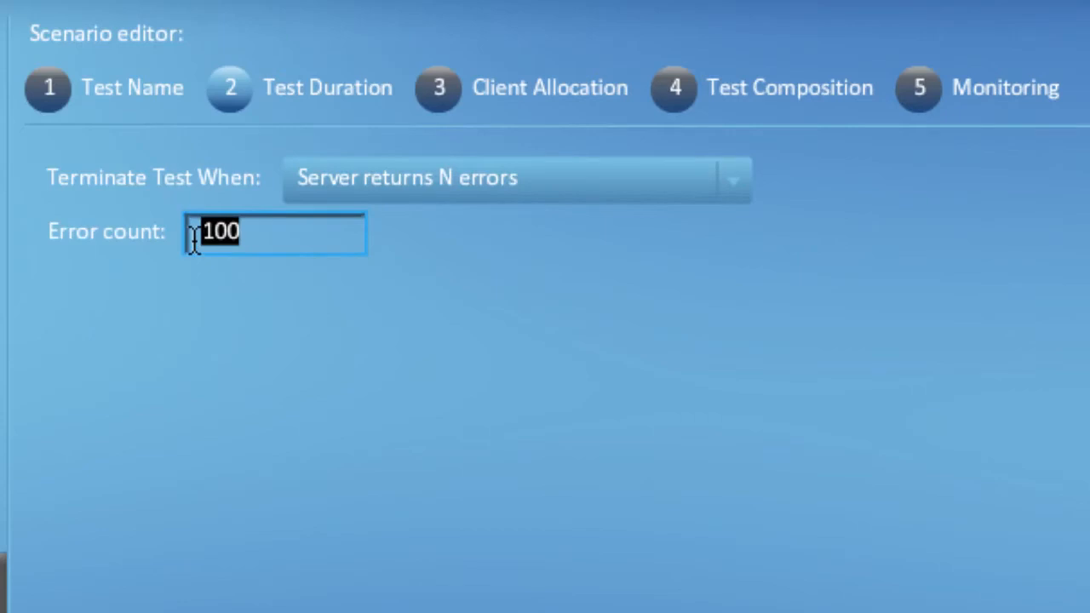
- Set the test to terminate when the average response time is greater than 2000 ms
left_click(680, 182)
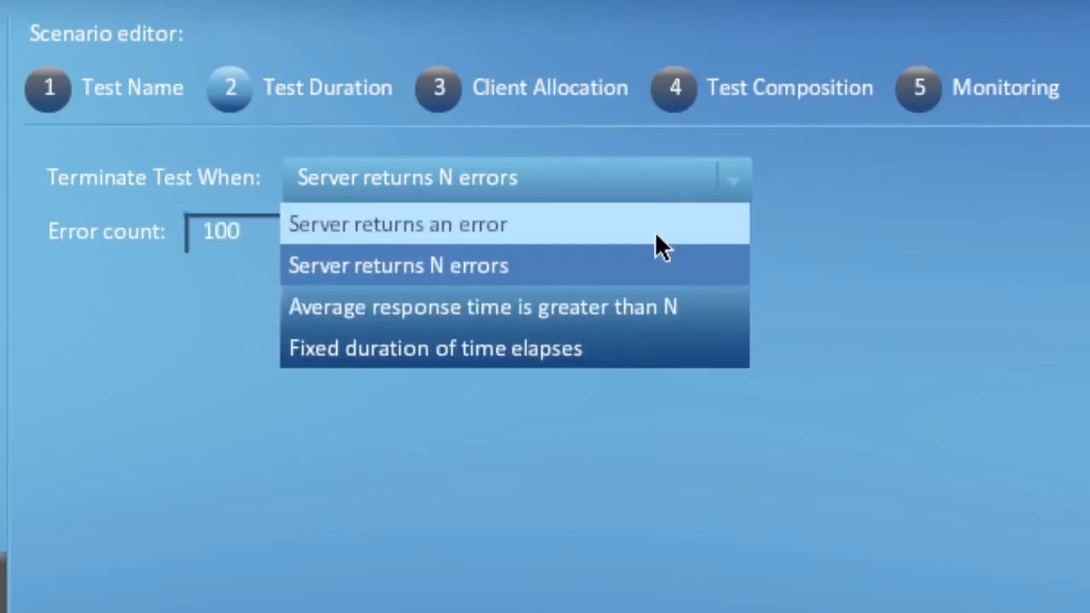
left_click(650, 307)
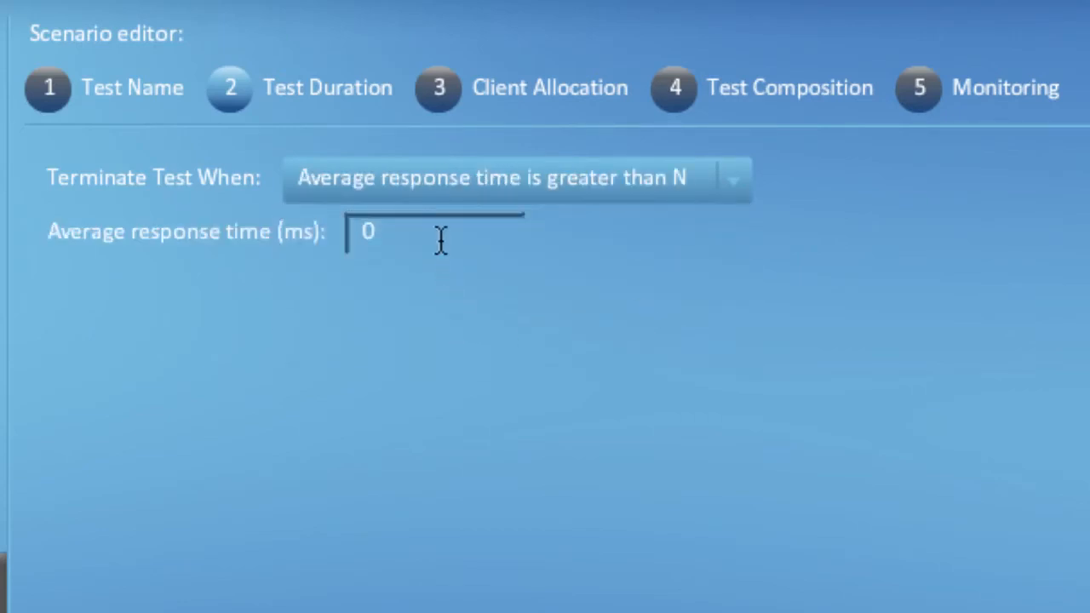
left_click_drag(442, 237, 352, 235)
type("2000")
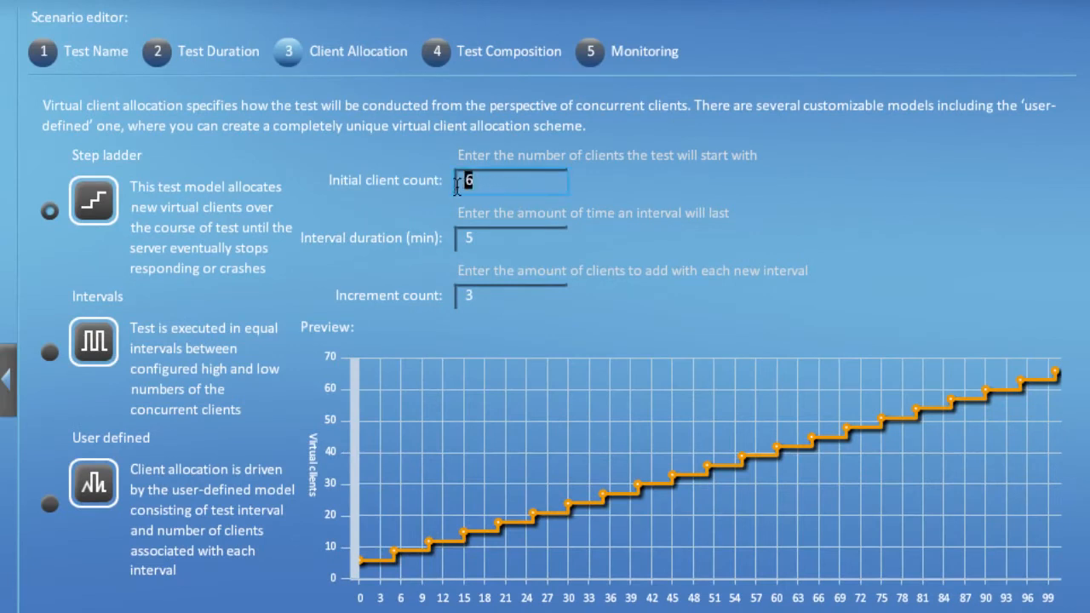
- Configure the step ladder model with an initial client count of 100, an increment count of 500 and an interval duration of 3 minutes
left_click(458, 239)
double_click(457, 239)
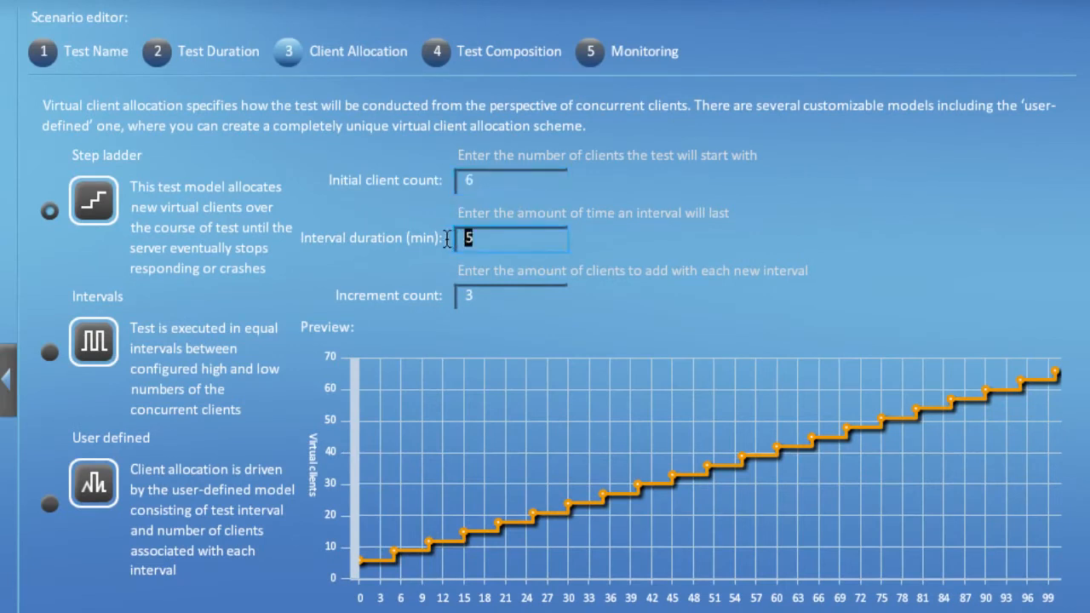
double_click(468, 296)
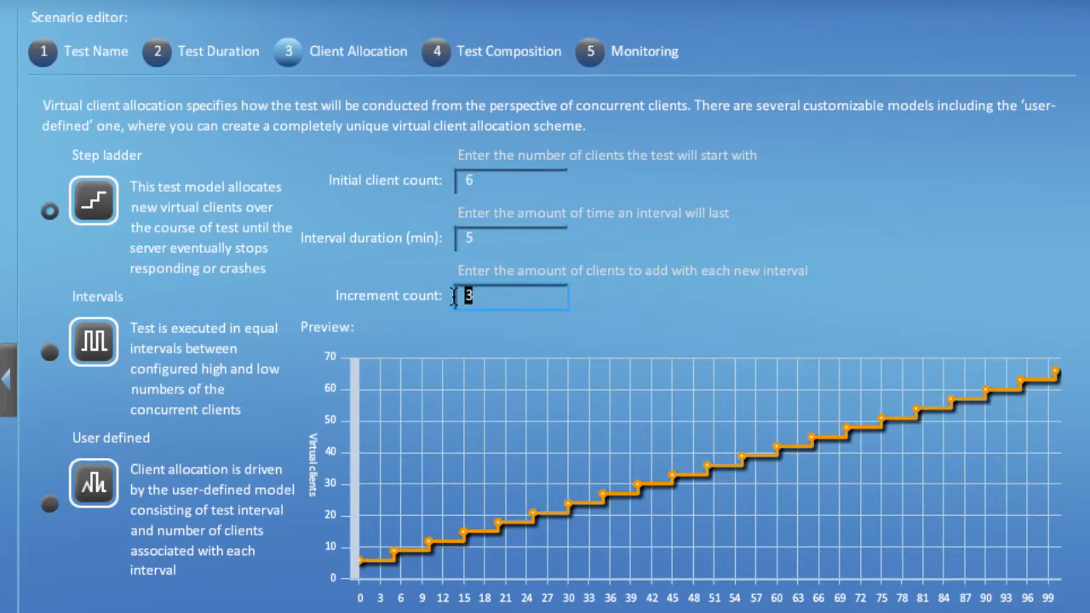
double_click(487, 174)
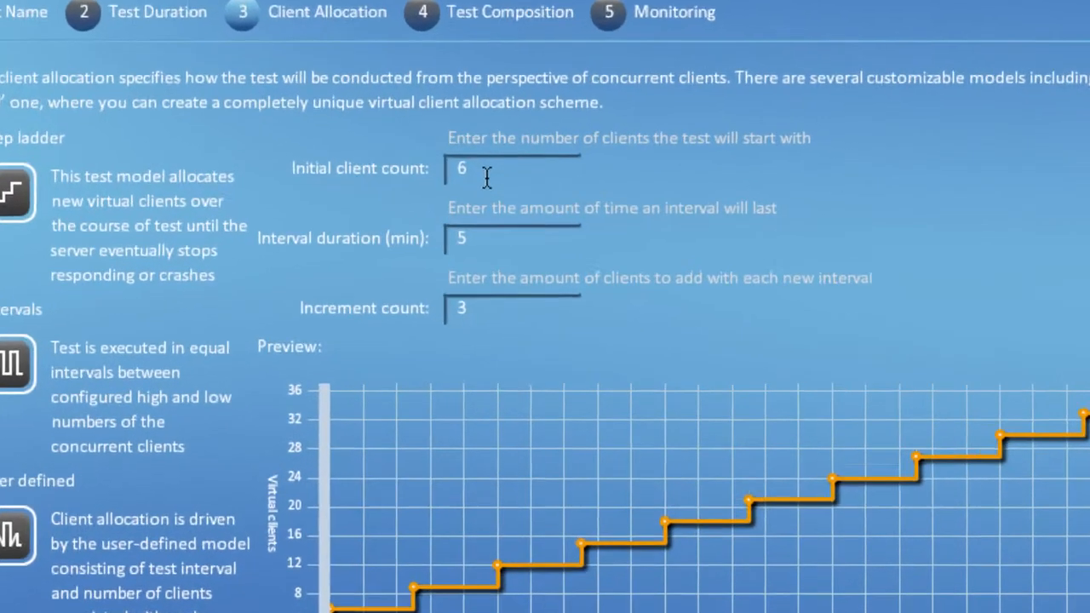
double_click(487, 175)
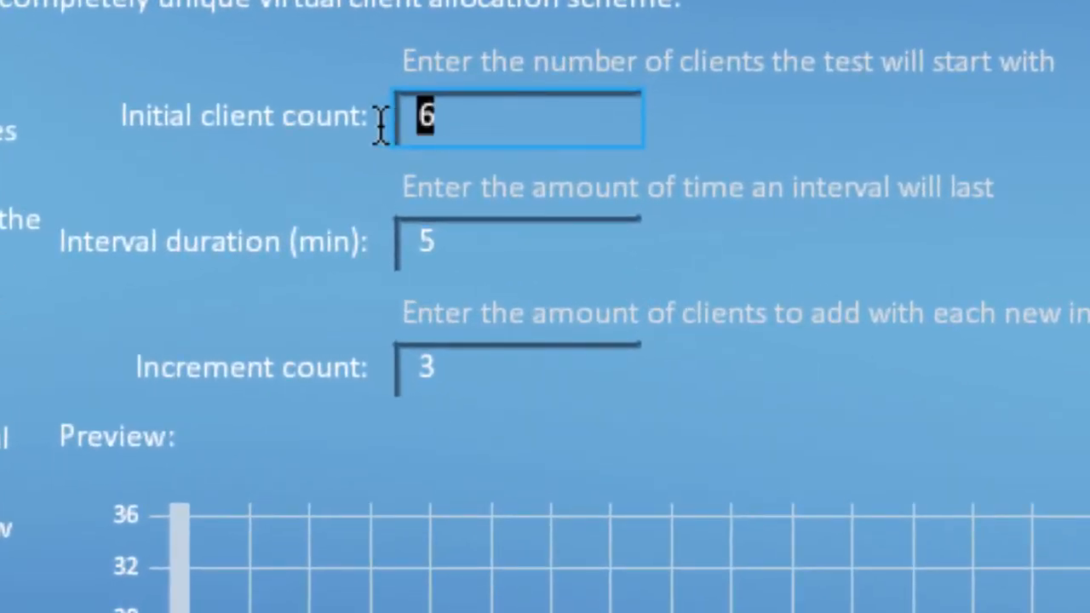
type("100")
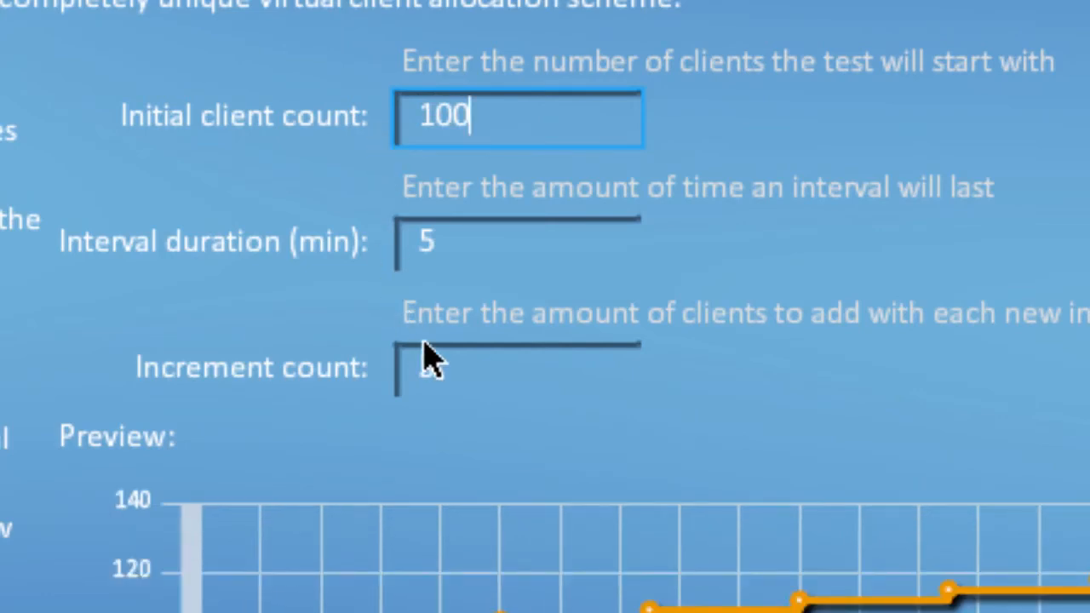
double_click(399, 373)
type("500")
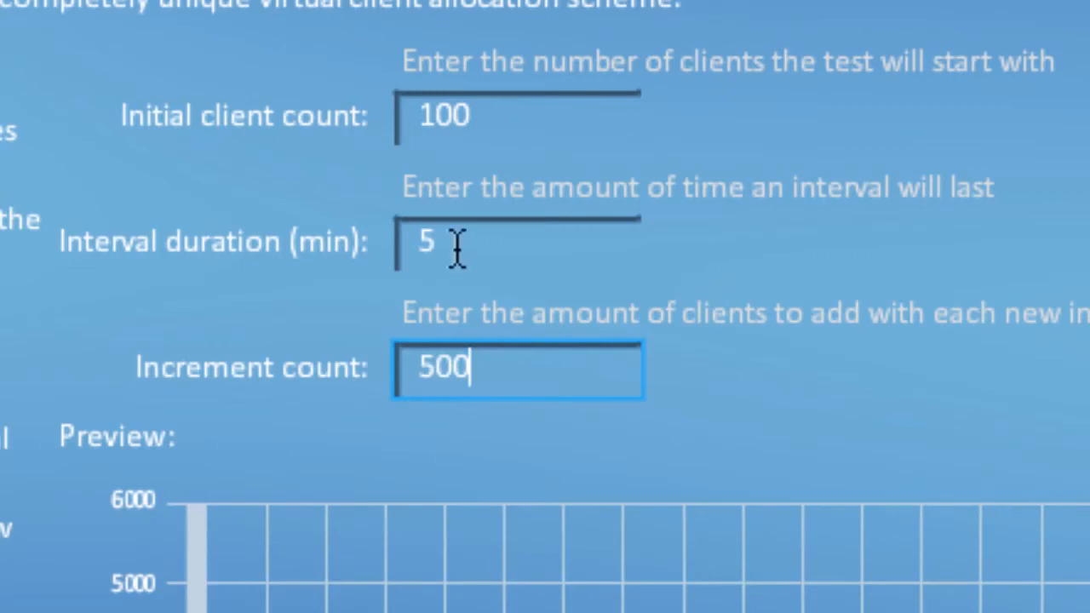
double_click(399, 245)
type("3")
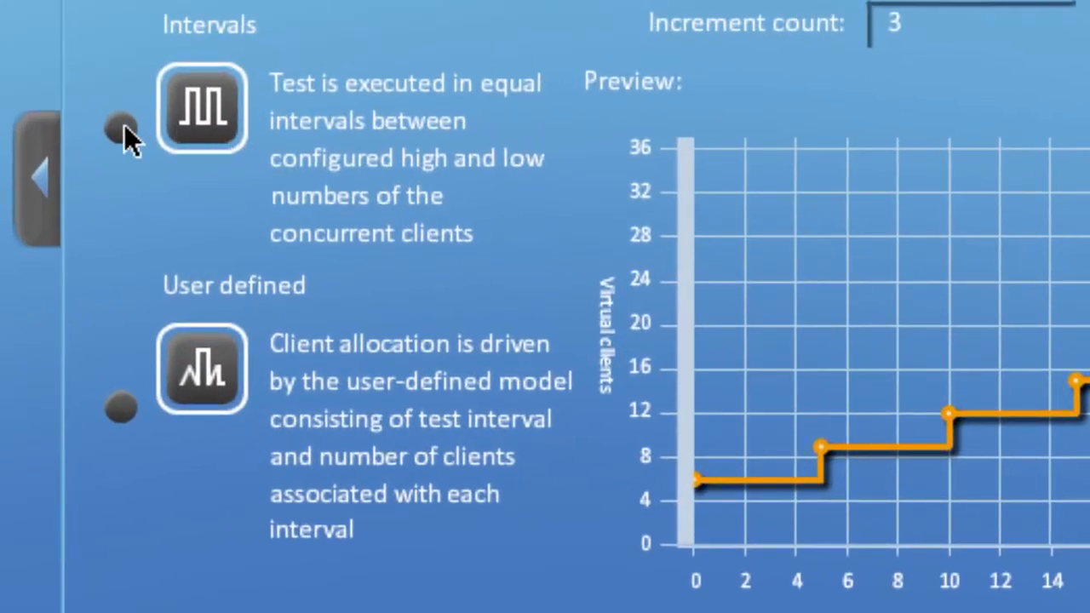
- Switch client allocation to the Intervals model with a high client count of 500 lasting 20 minutes
left_click(128, 135)
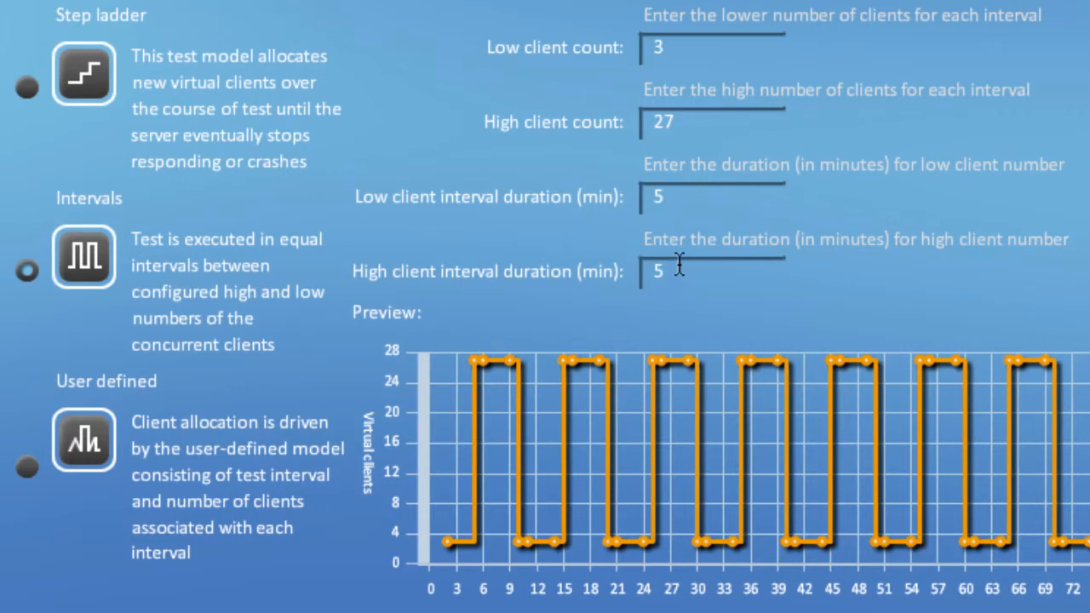
left_click_drag(689, 119, 632, 123)
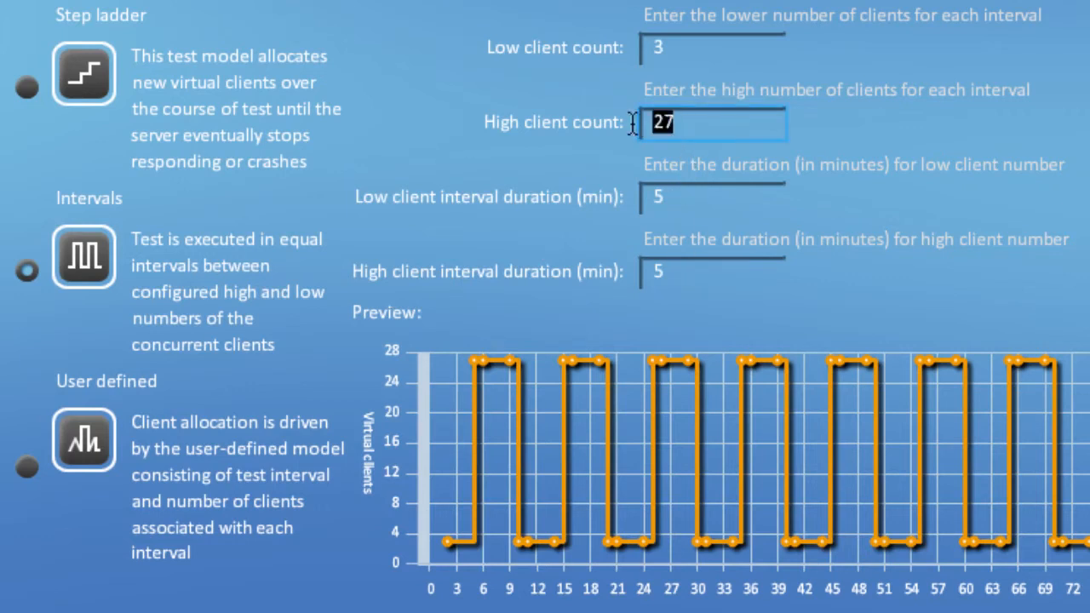
type("500")
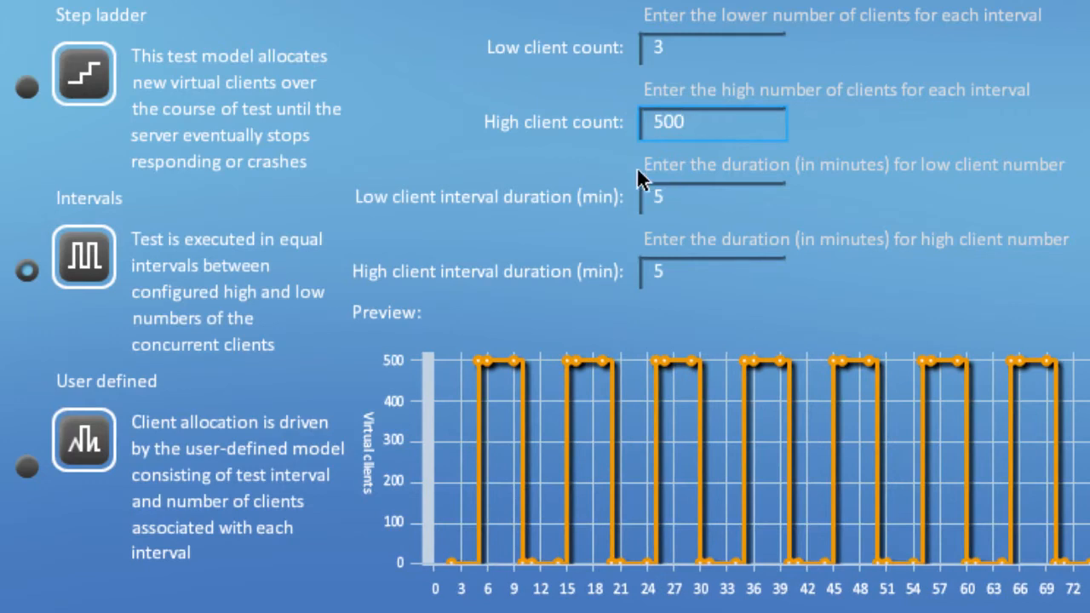
left_click_drag(677, 275, 645, 272)
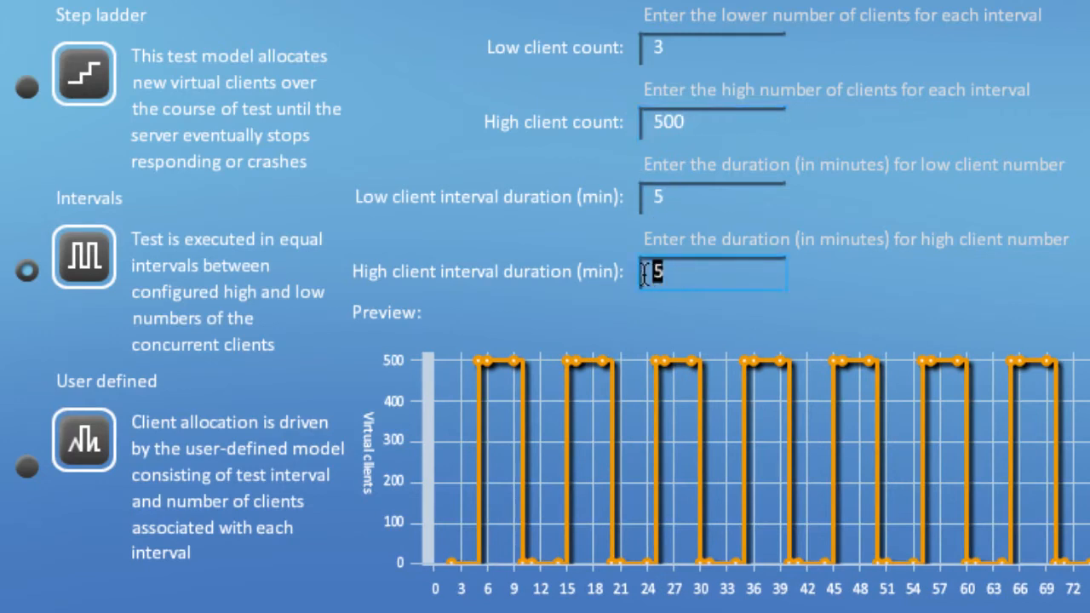
type("20")
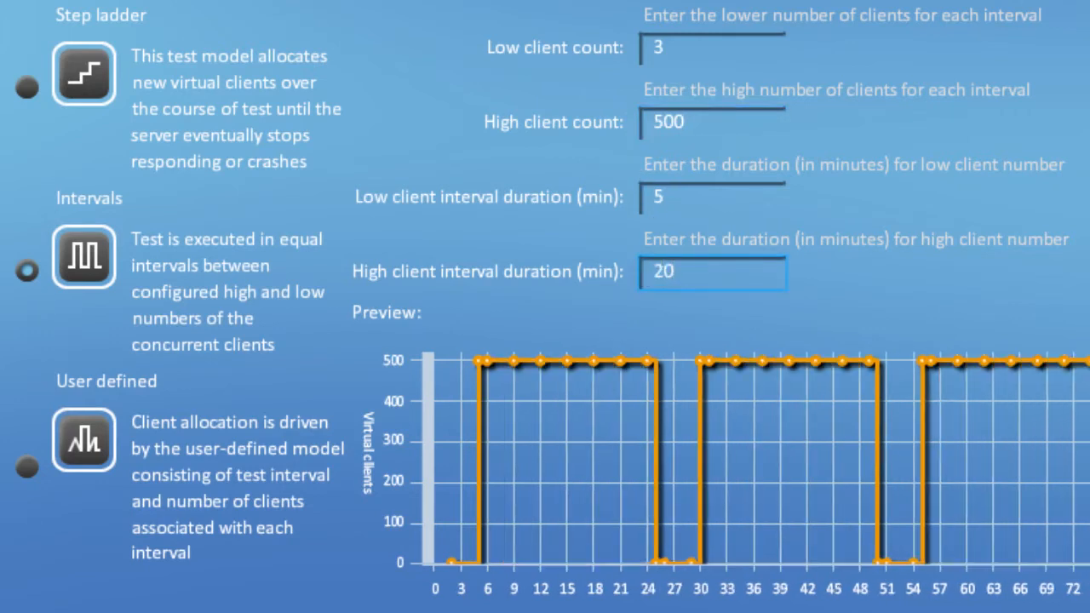
- Set the Intervals model's low client count to 100 and its low client interval duration to 10 minutes
left_click_drag(684, 46, 648, 43)
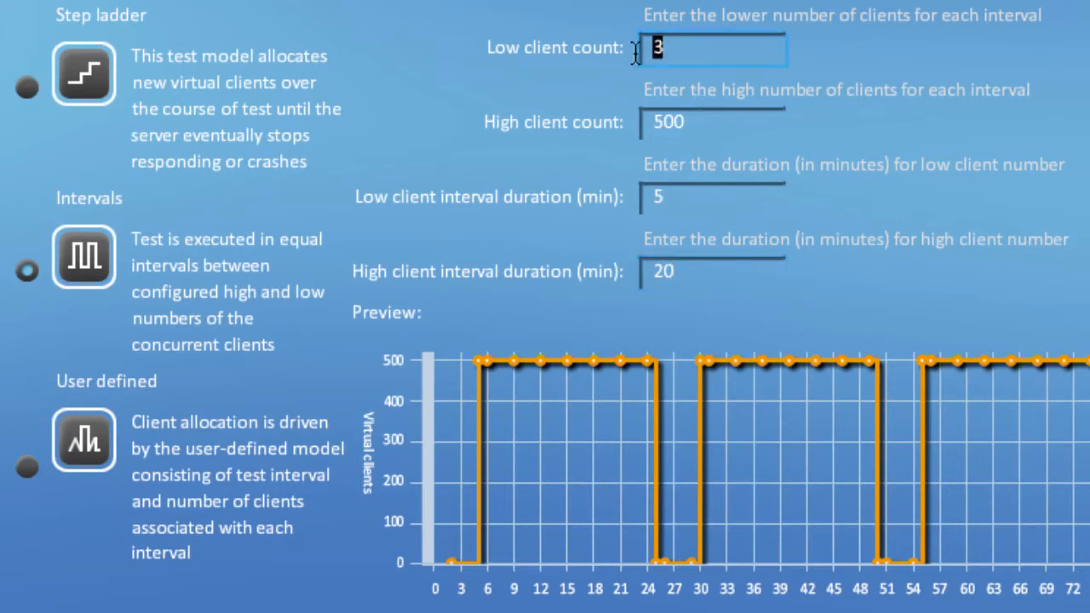
type("100")
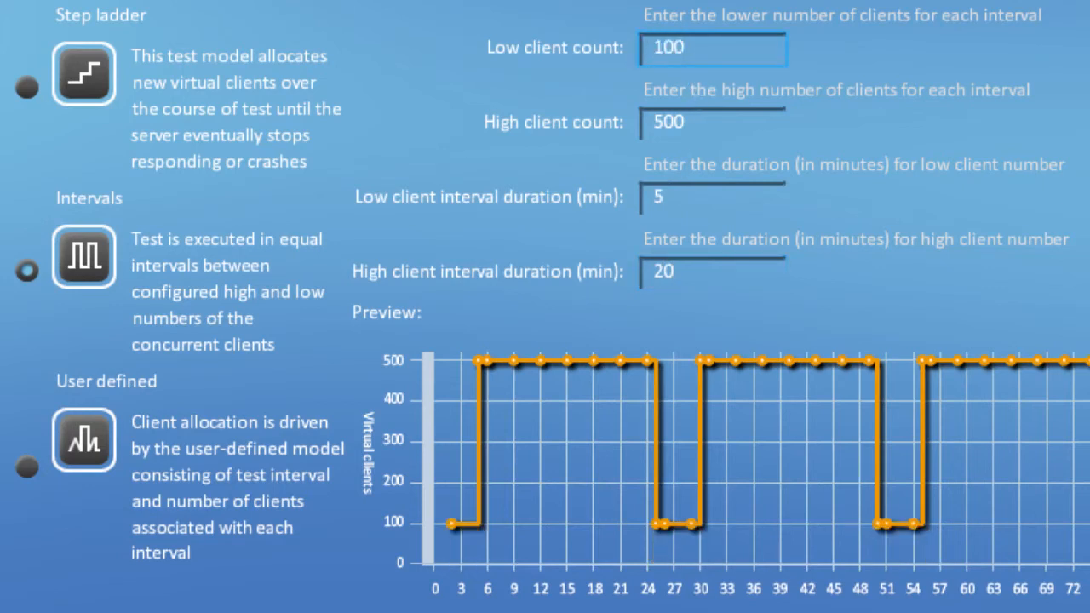
left_click_drag(676, 197, 647, 196)
type("10")
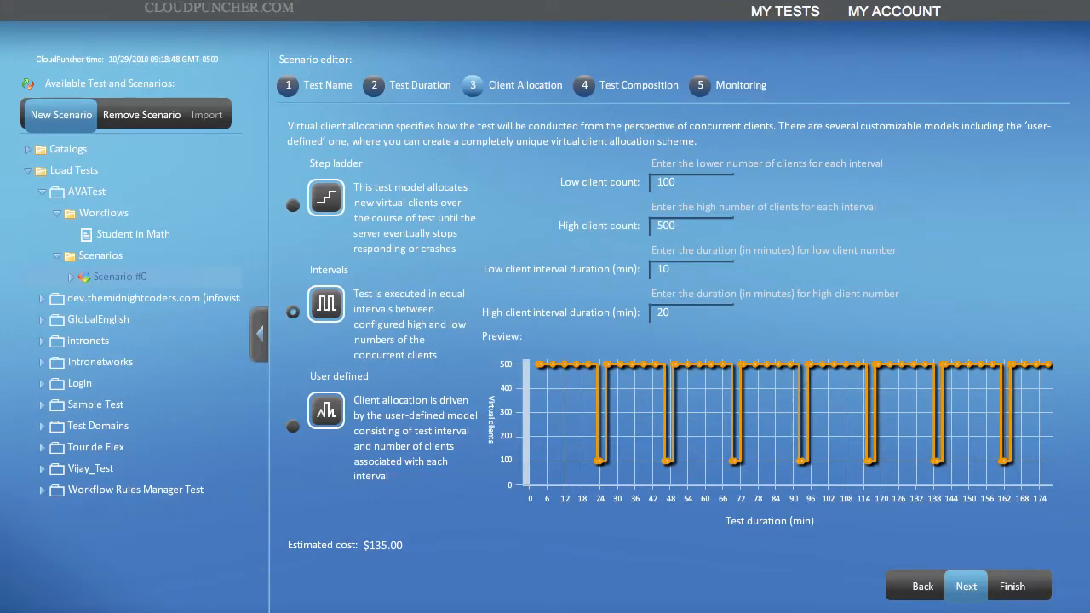
- Switch to user-defined client allocation and move the chart's second point to about 29 hours, 19 clients and the third to 68 hours, 18 clients
left_click(293, 425)
left_click(293, 428)
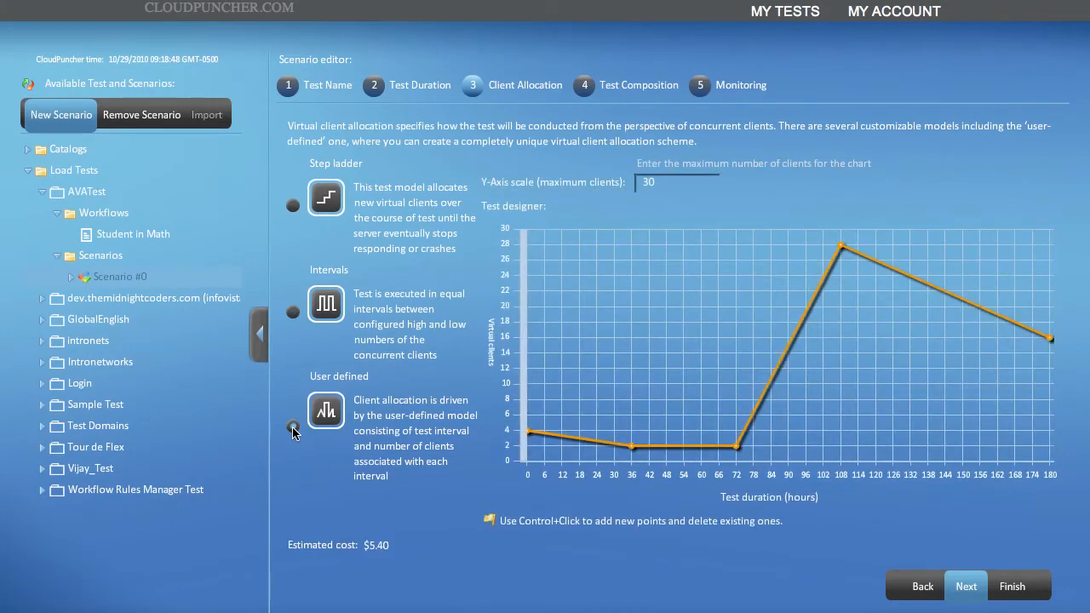
mouse_move(631, 446)
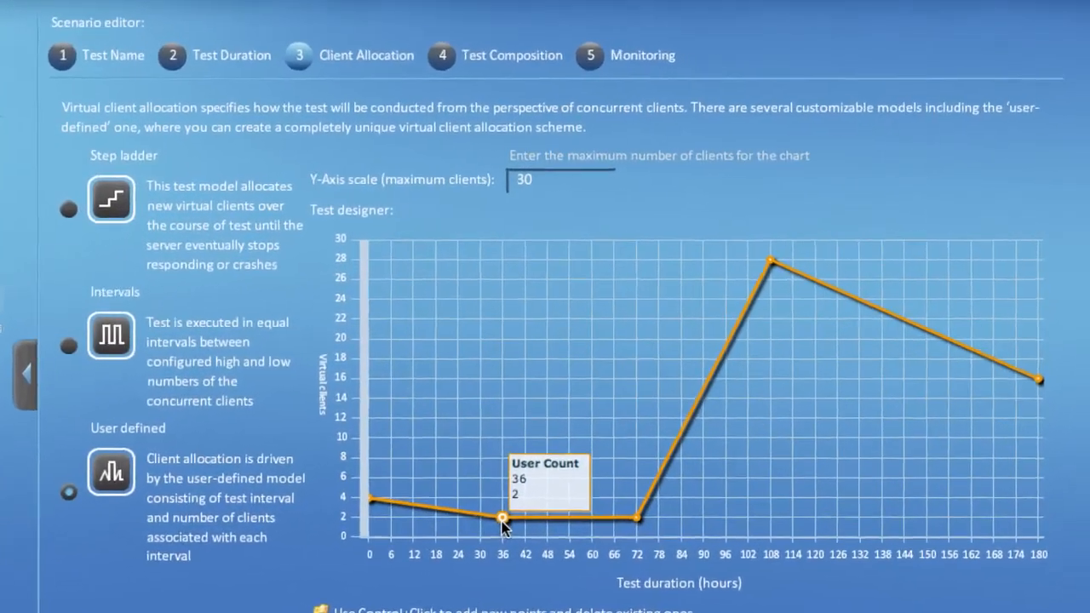
left_click_drag(481, 530, 456, 355)
left_click_drag(620, 529, 608, 379)
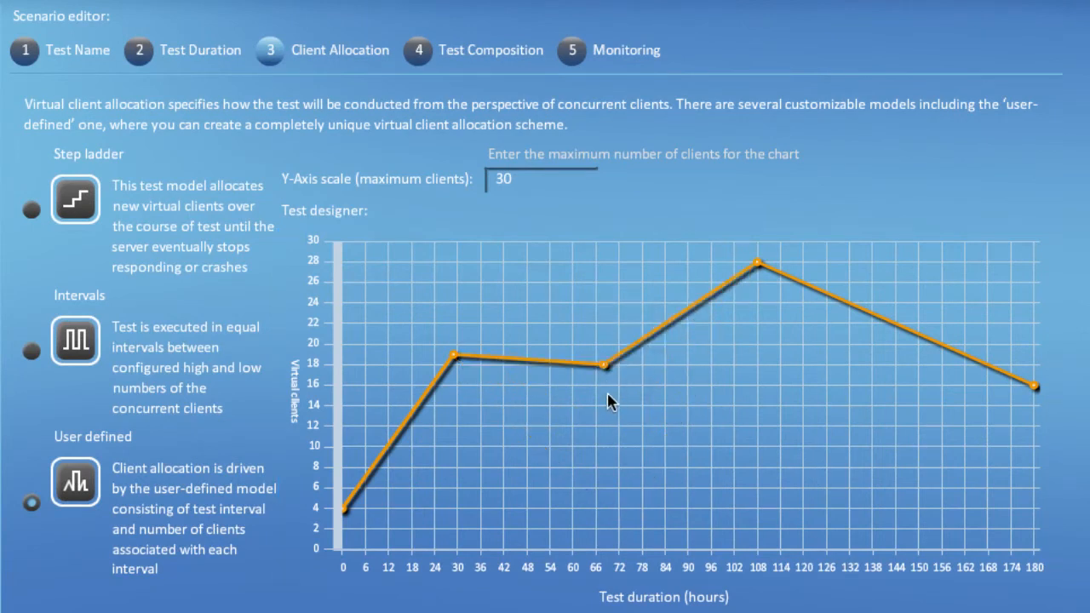
left_click(682, 315)
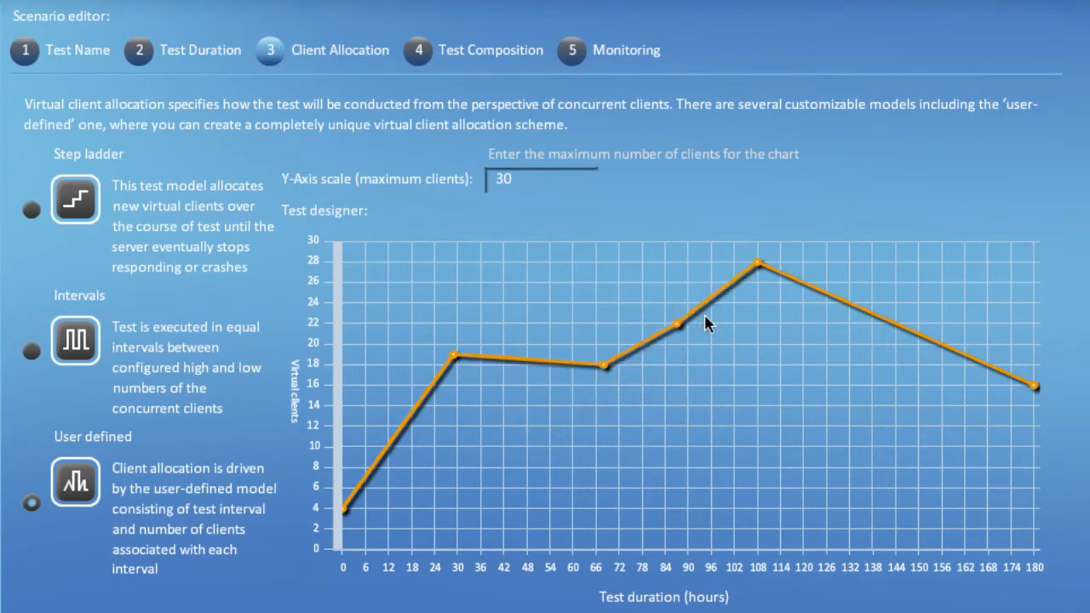
- Add a chart point at about 58 hours, 24 clients, and move the next two points to about 95 and 135 hours, both at 8 clients
left_click(605, 367)
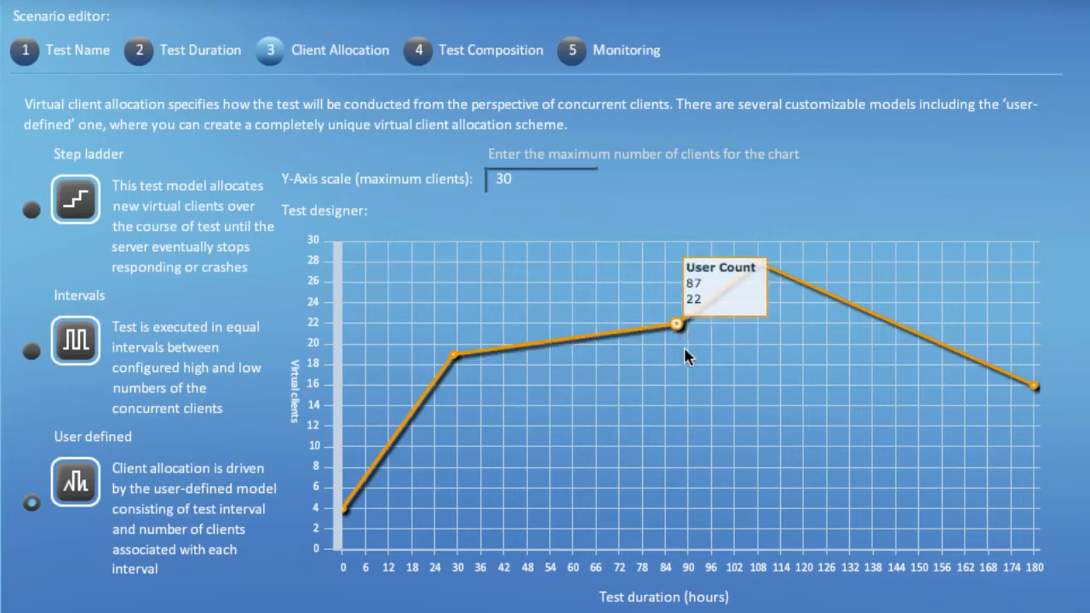
left_click_drag(679, 328, 719, 446)
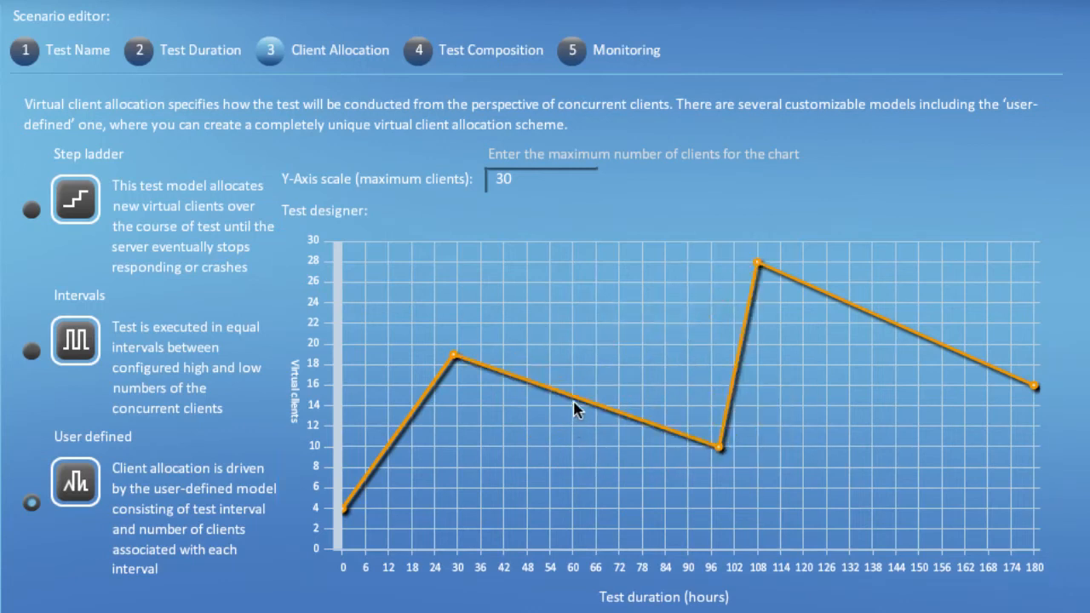
left_click_drag(575, 405, 585, 404)
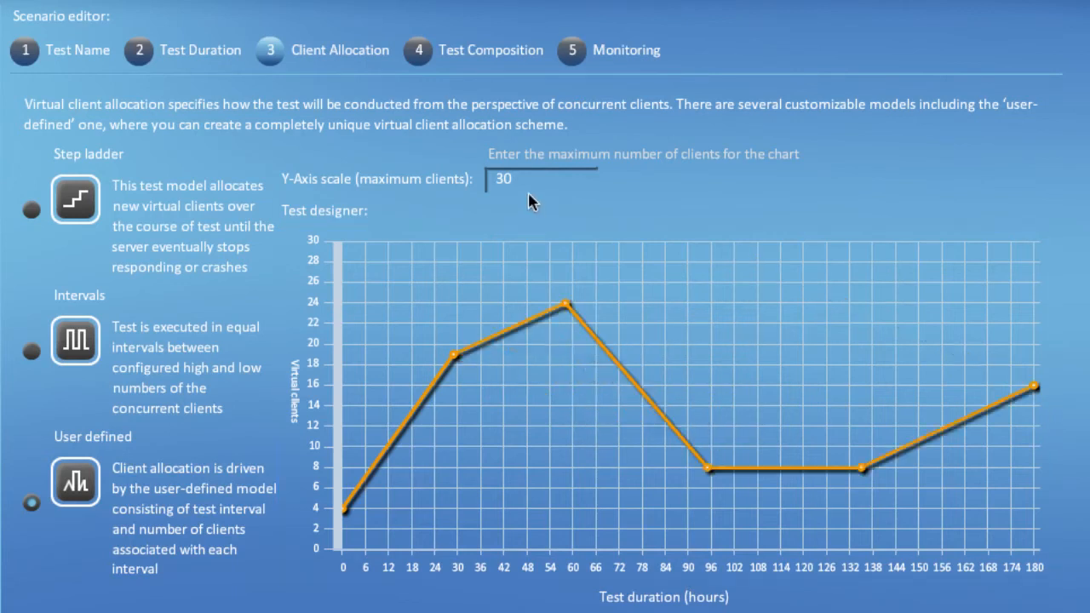
- Set the chart's maximum clients to 50 and move its second and third points to about 29 and 98 hours, both at 25 clients
left_click_drag(528, 187, 487, 182)
type("50")
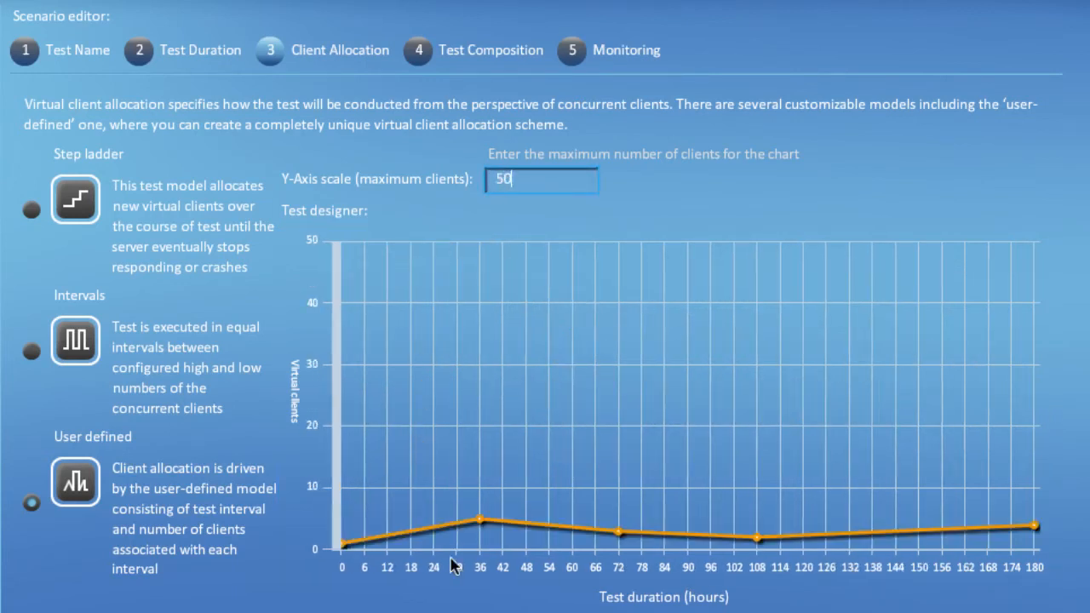
left_click_drag(479, 519, 478, 385)
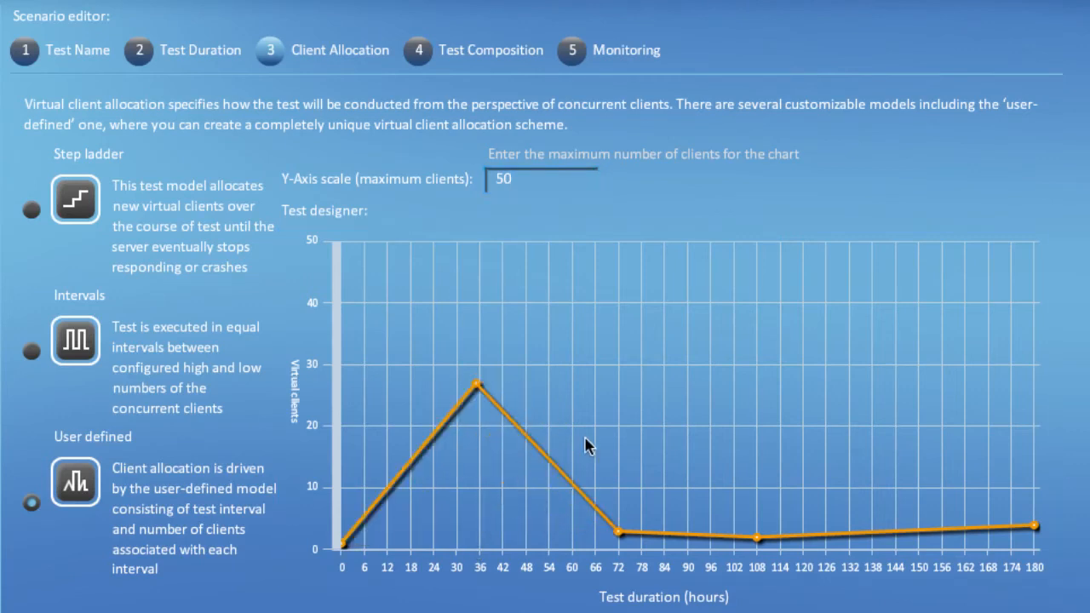
left_click_drag(619, 531, 721, 396)
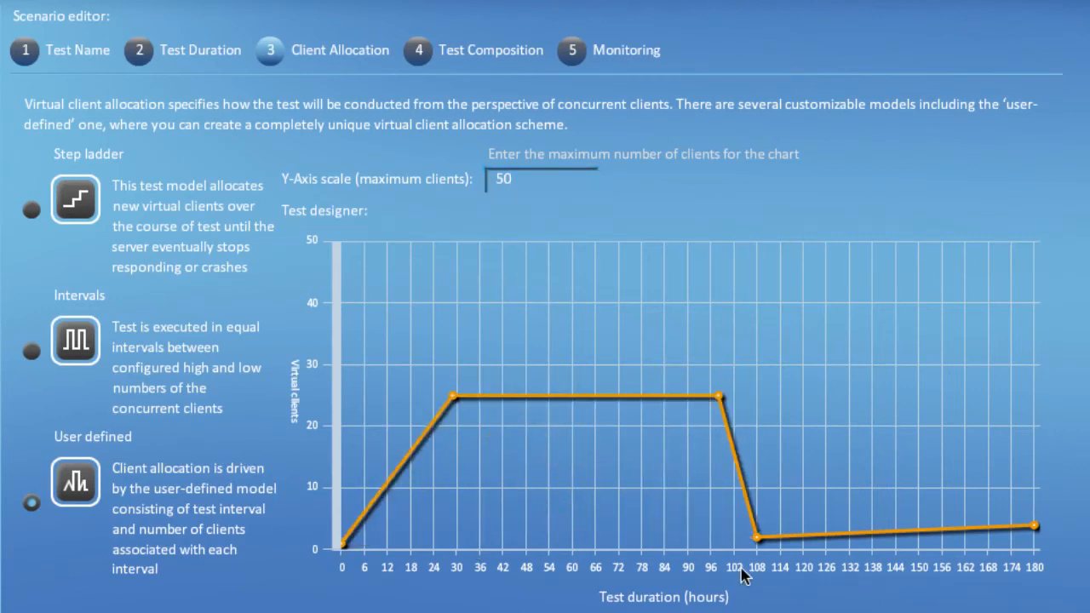
- Proceed to the Test Composition stage of the scenario
left_click(494, 59)
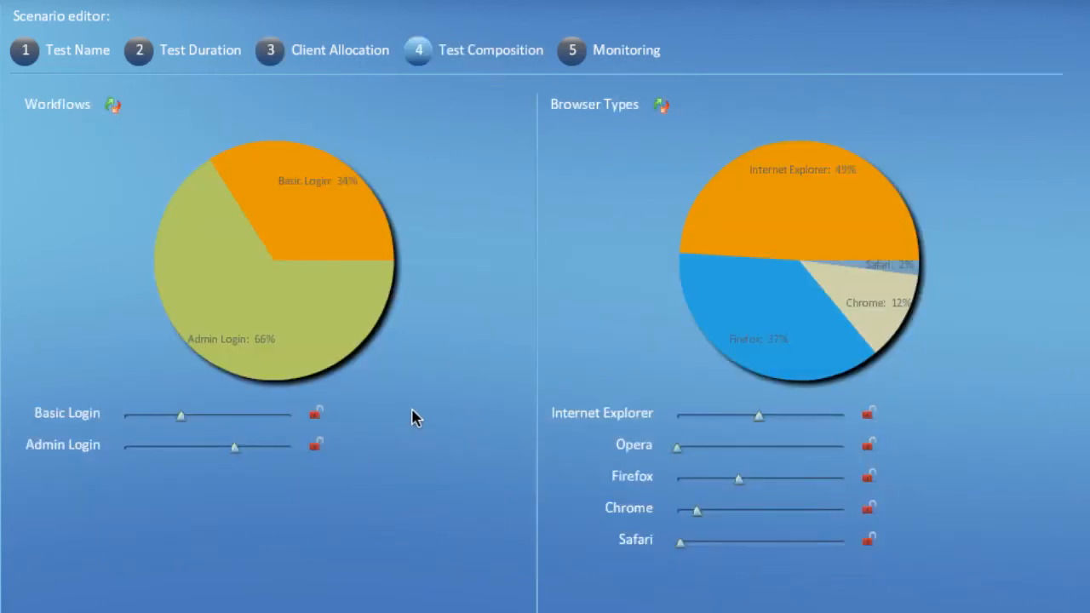